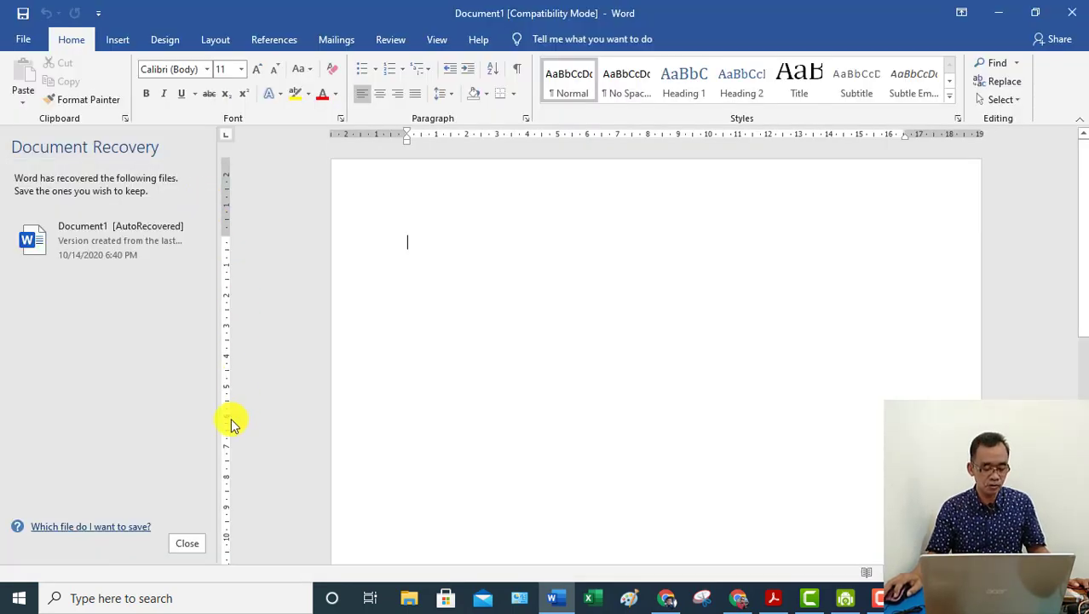
Step: Close the Document Recovery pane and remove the recovered files
click(189, 541)
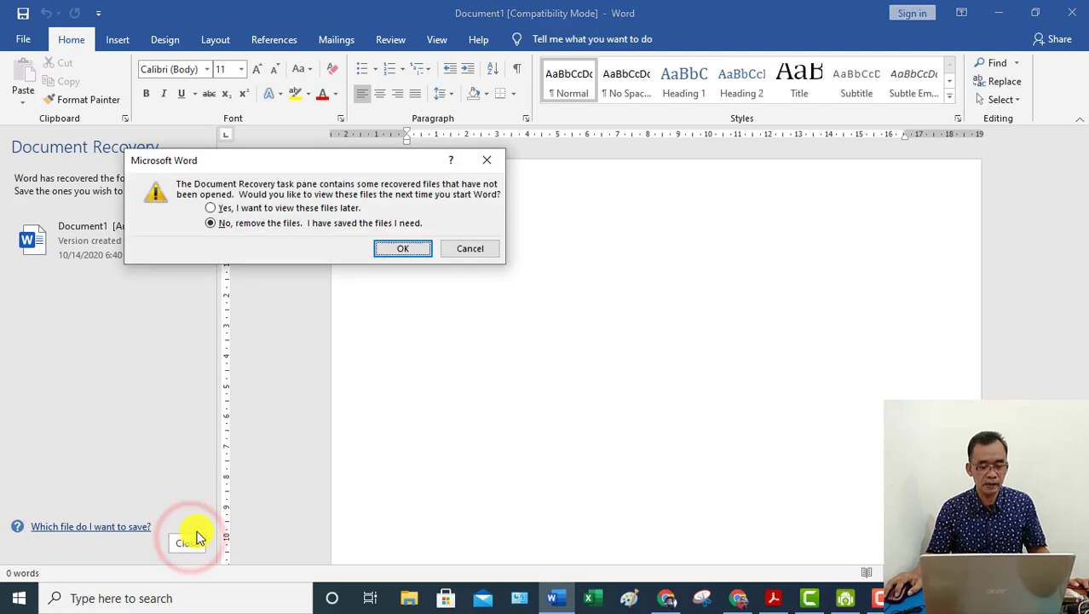
click(396, 247)
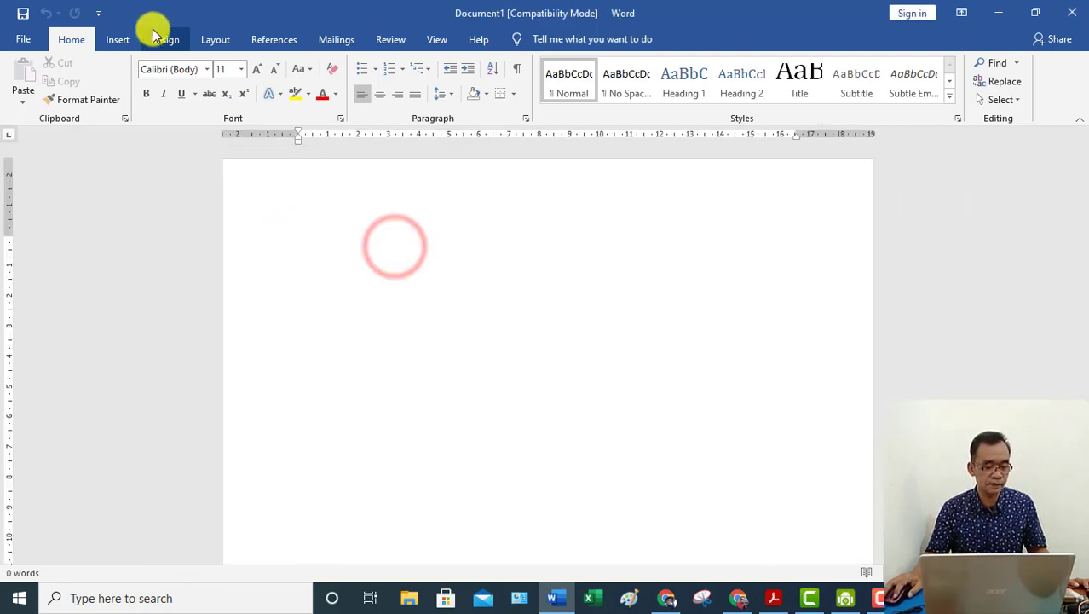
Step: Draw a text box about 4.39 cm high and 5.45 cm wide near the page's upper-left corner and enter "Indonesia raya" in it
click(123, 44)
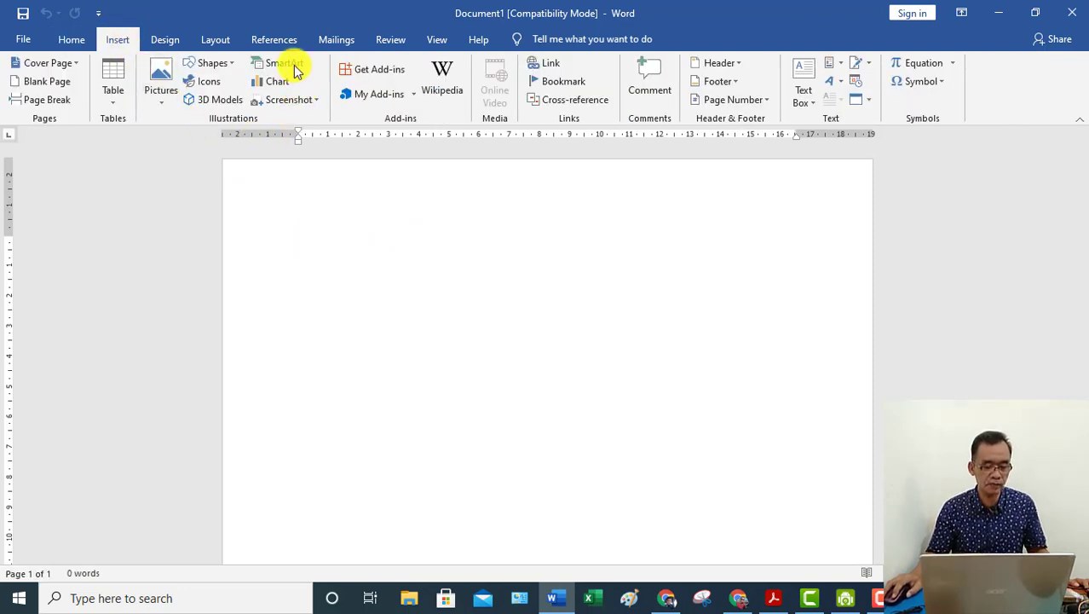
click(211, 71)
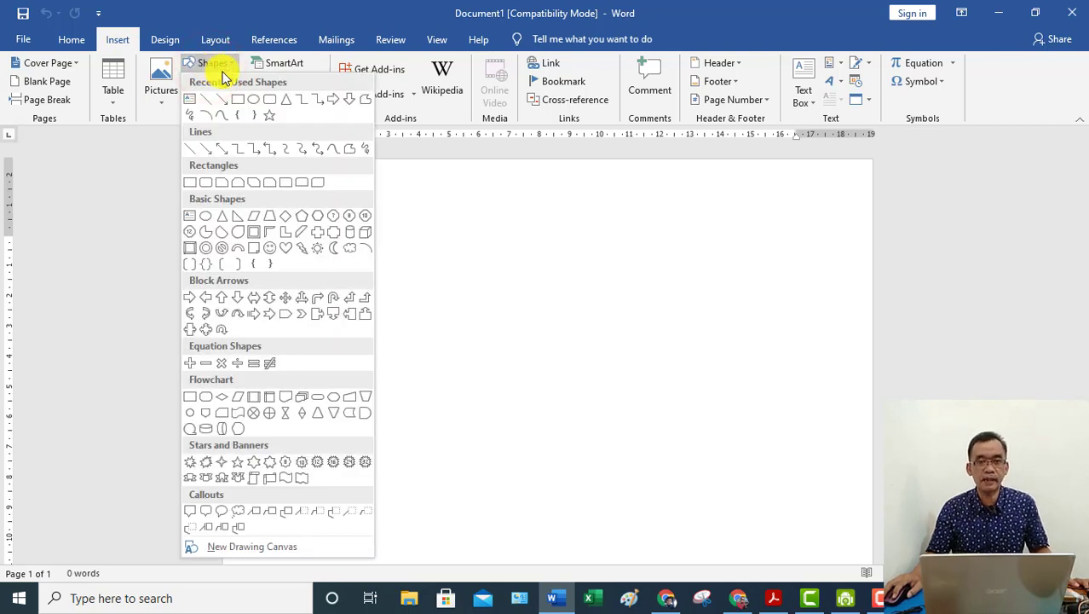
click(189, 98)
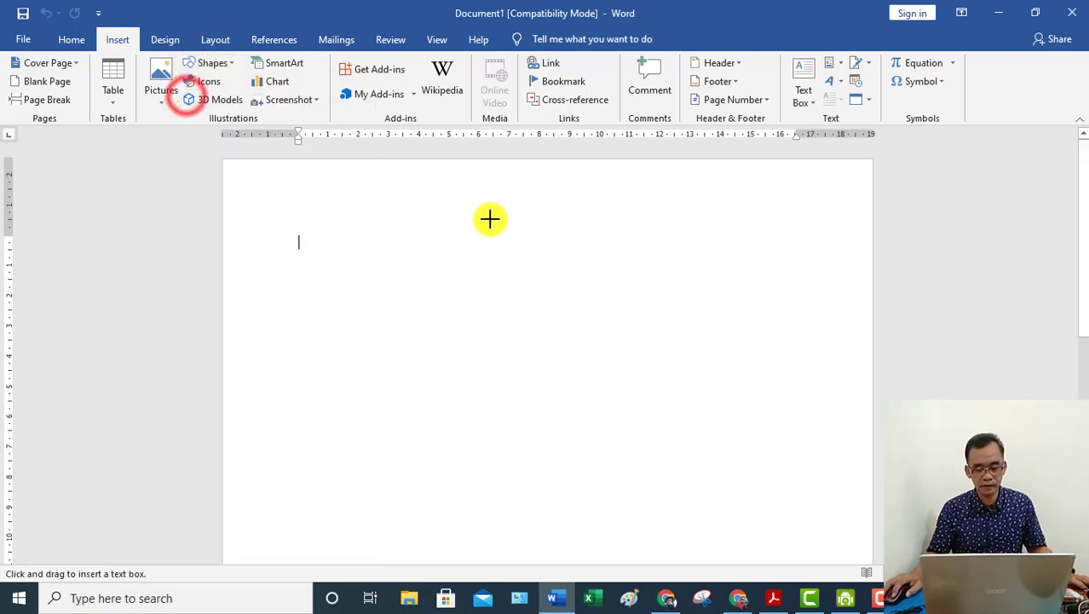
drag(284, 203, 450, 335)
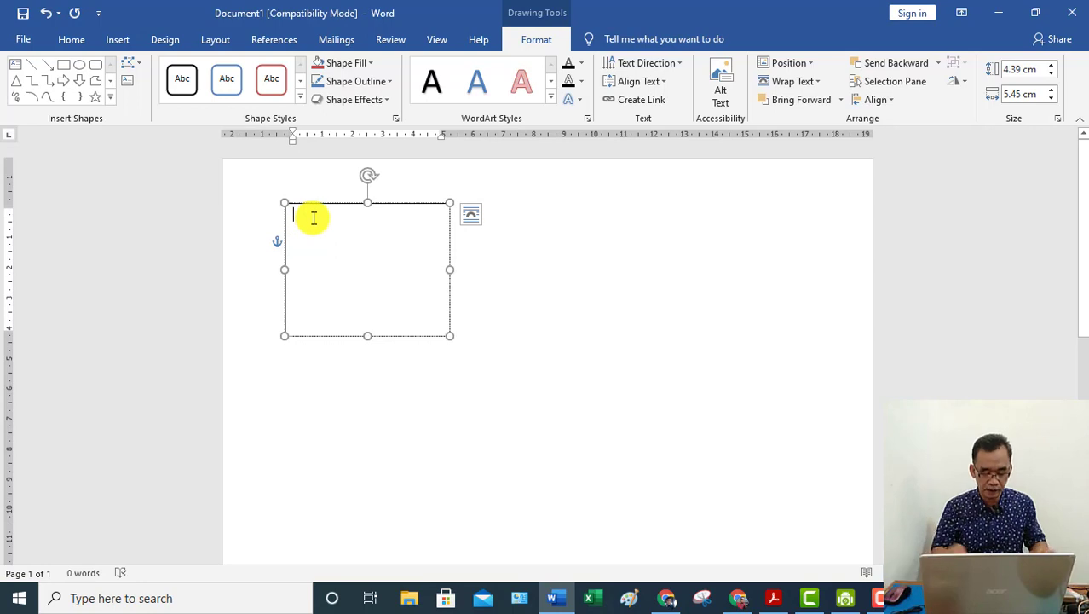
text(Indonesia raya)
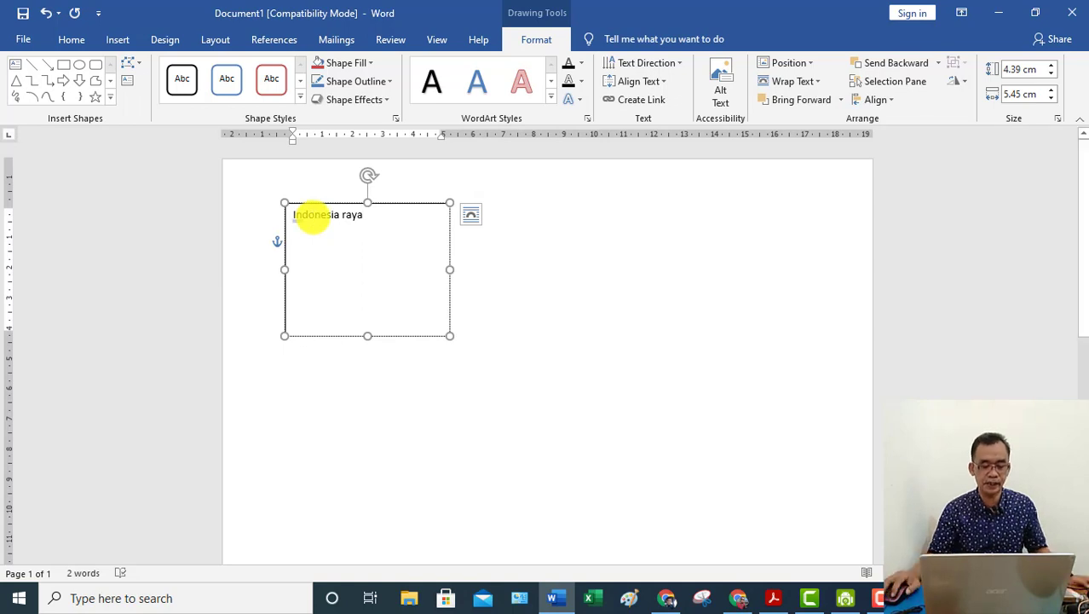
click(506, 252)
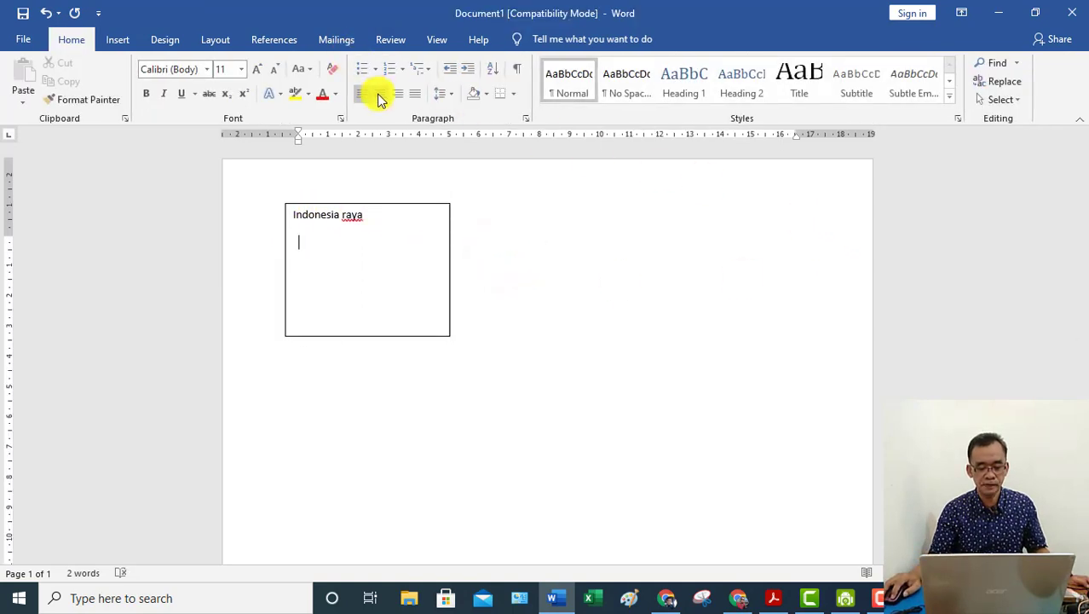
Step: Draw a striped right block arrow about 3.6 cm high and 6.43 cm wide beside the text box
click(118, 39)
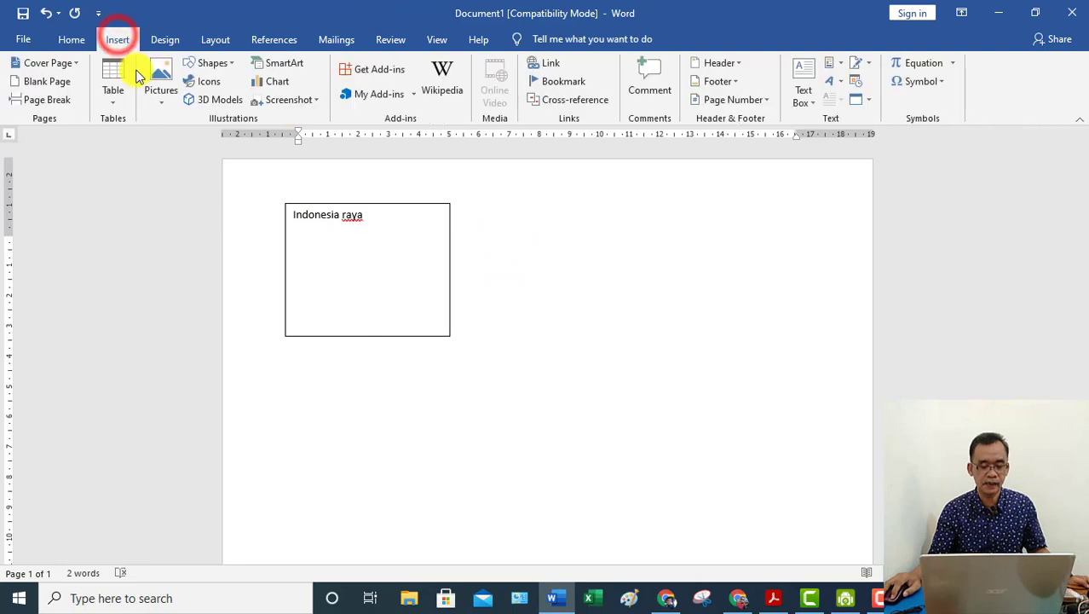
click(224, 62)
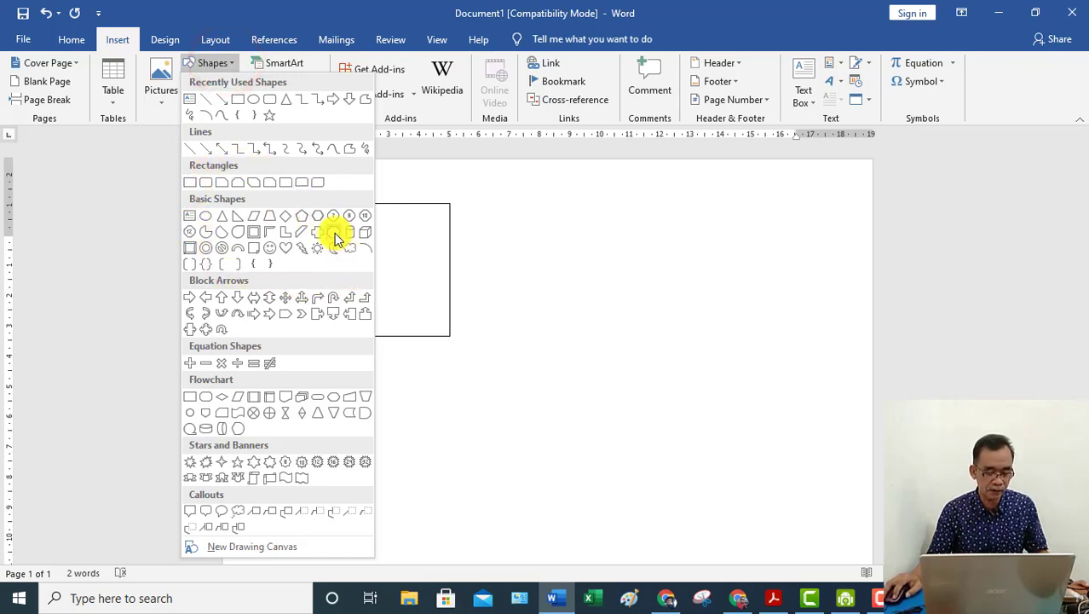
click(255, 317)
drag(505, 223, 702, 332)
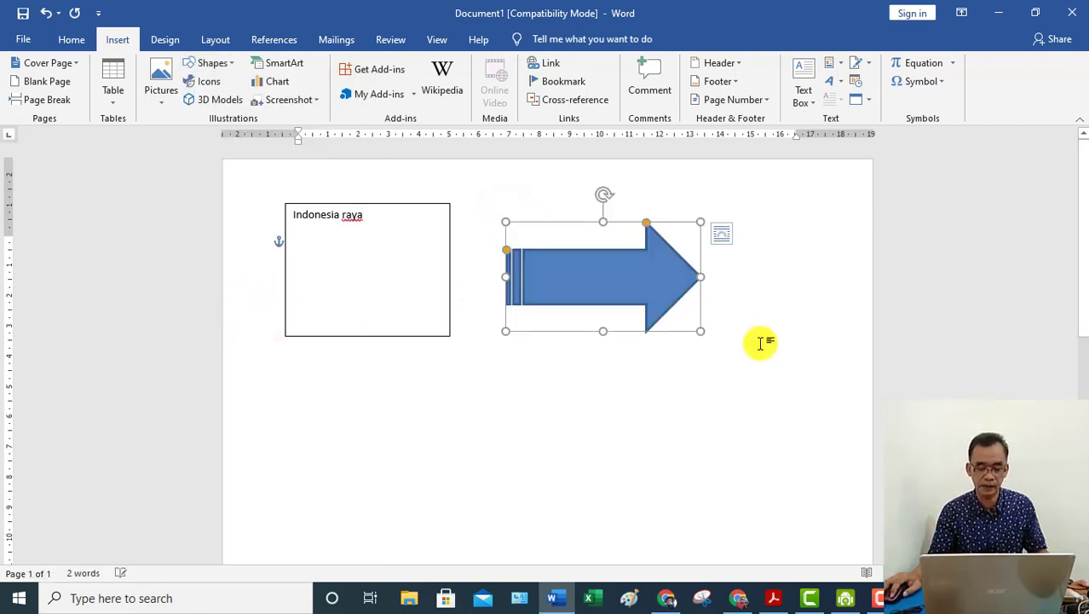
key(Escape)
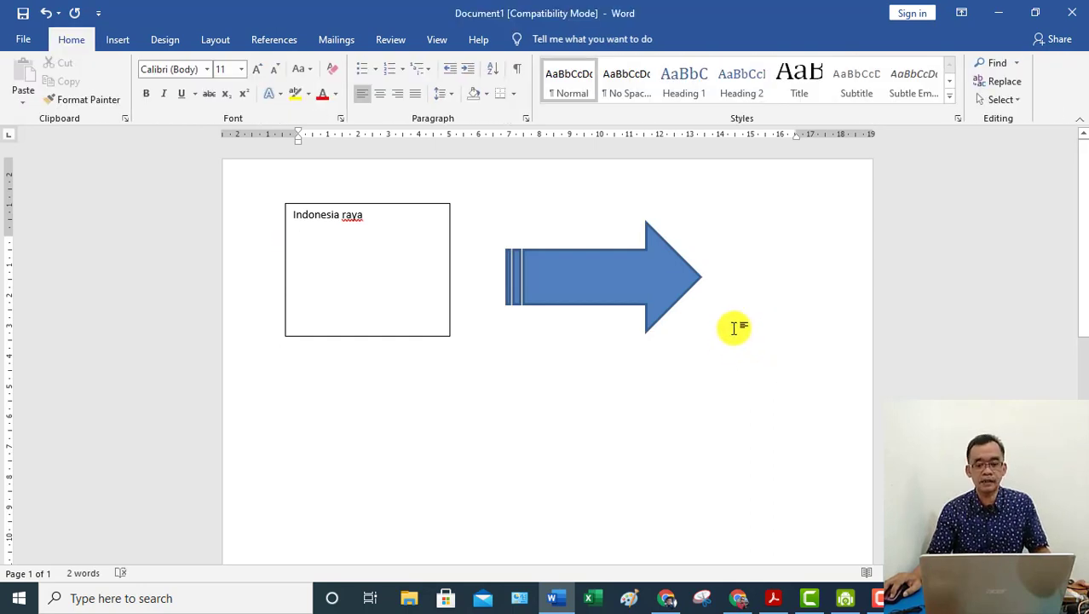
Step: Enable text entry inside the striped arrow with Add Text
click(570, 273)
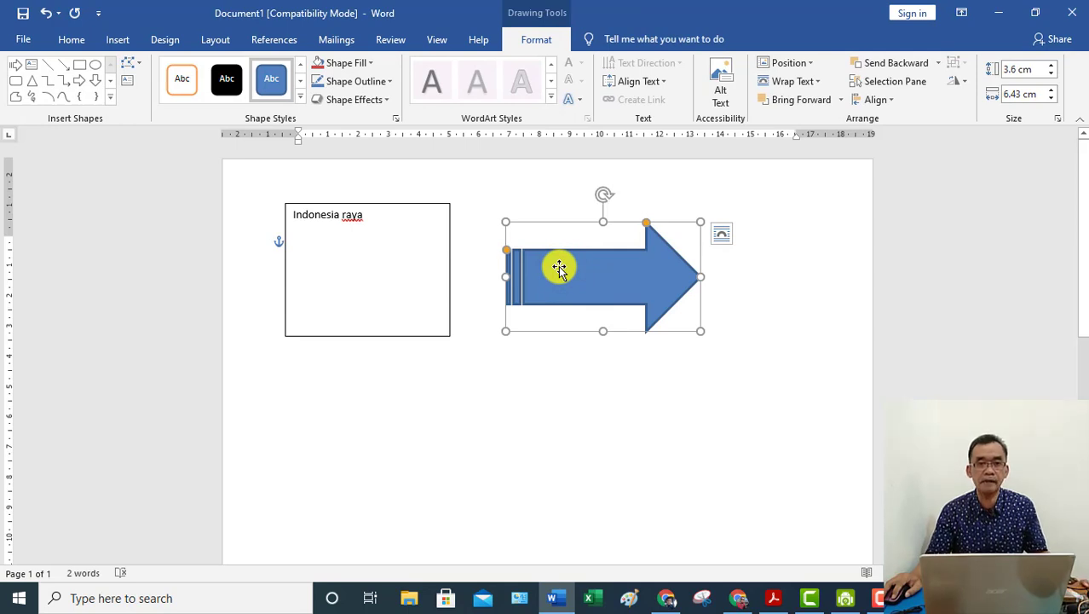
click(738, 334)
click(593, 287)
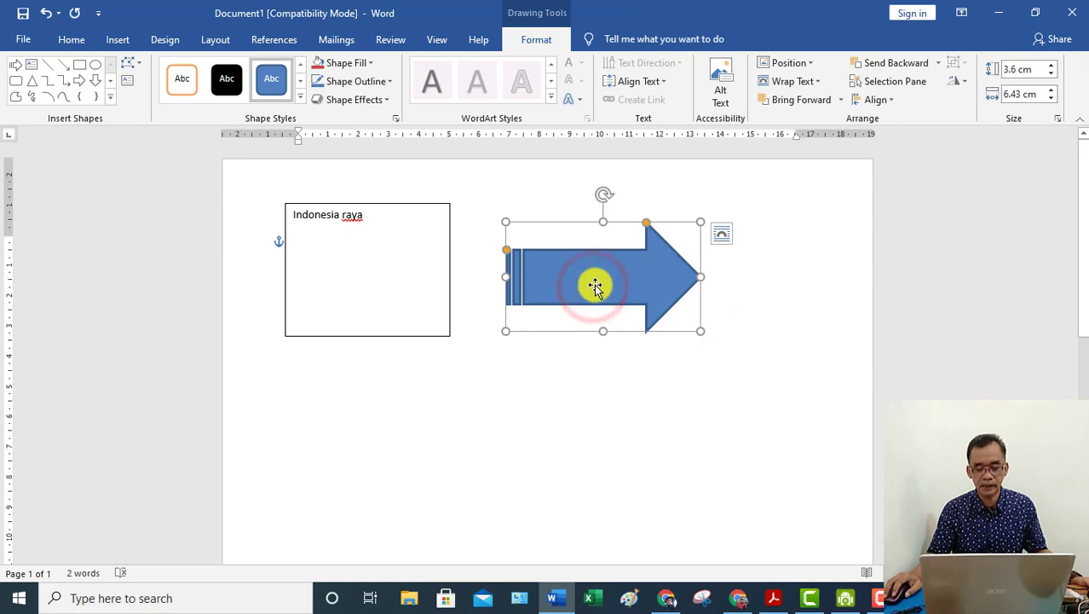
right_click(596, 286)
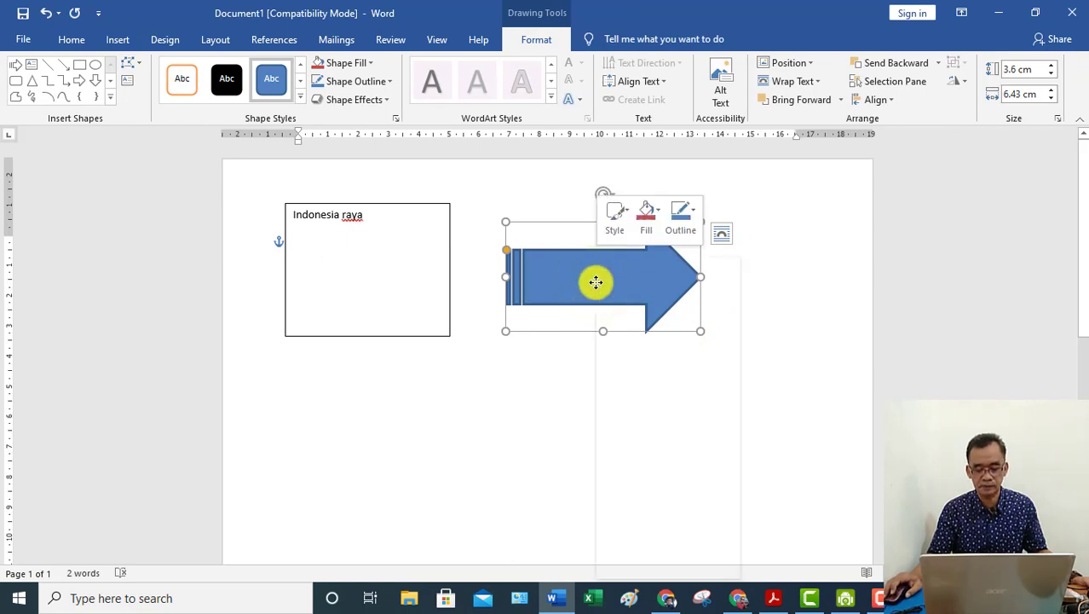
click(848, 300)
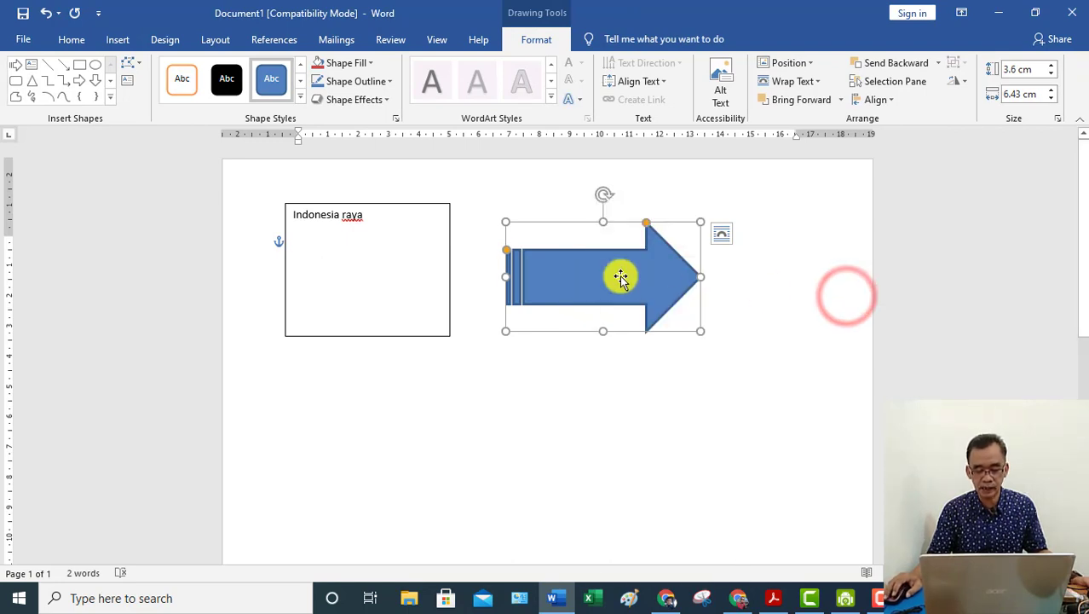
right_click(622, 276)
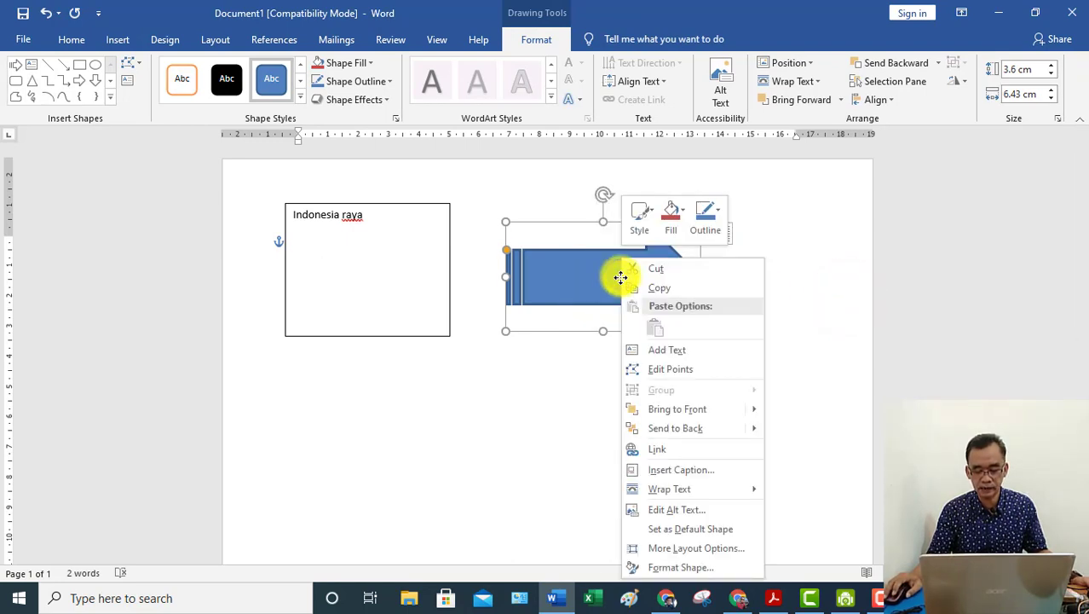
click(667, 351)
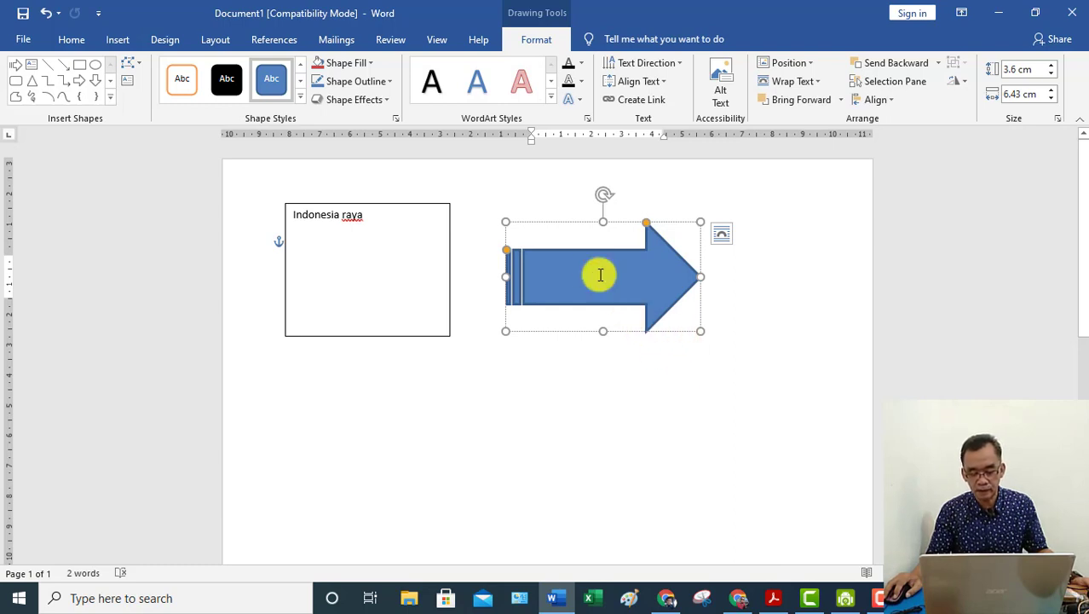
right_click(588, 270)
click(606, 279)
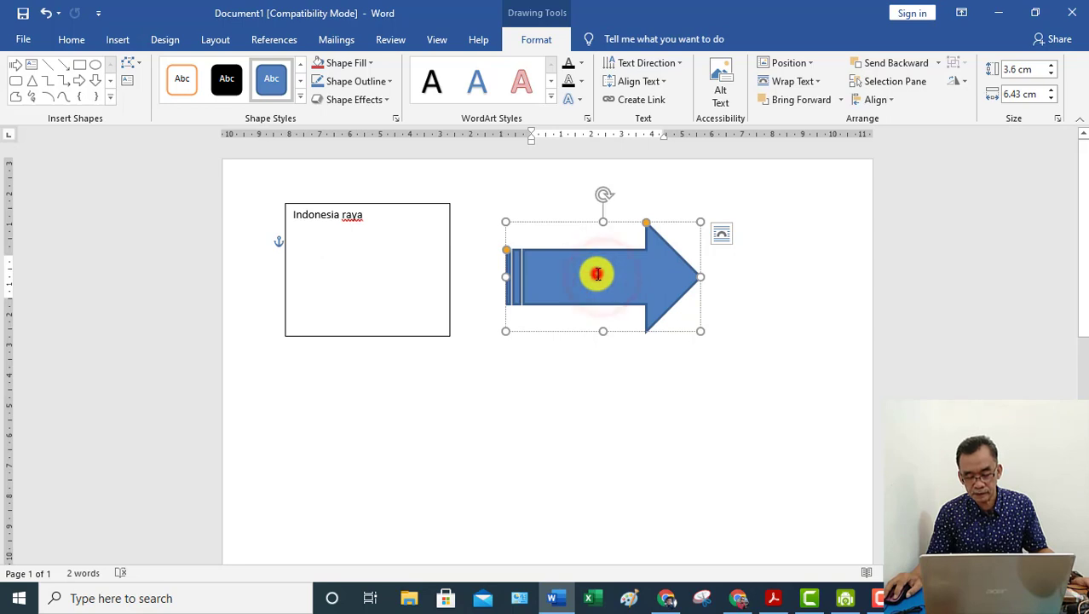
right_click(598, 272)
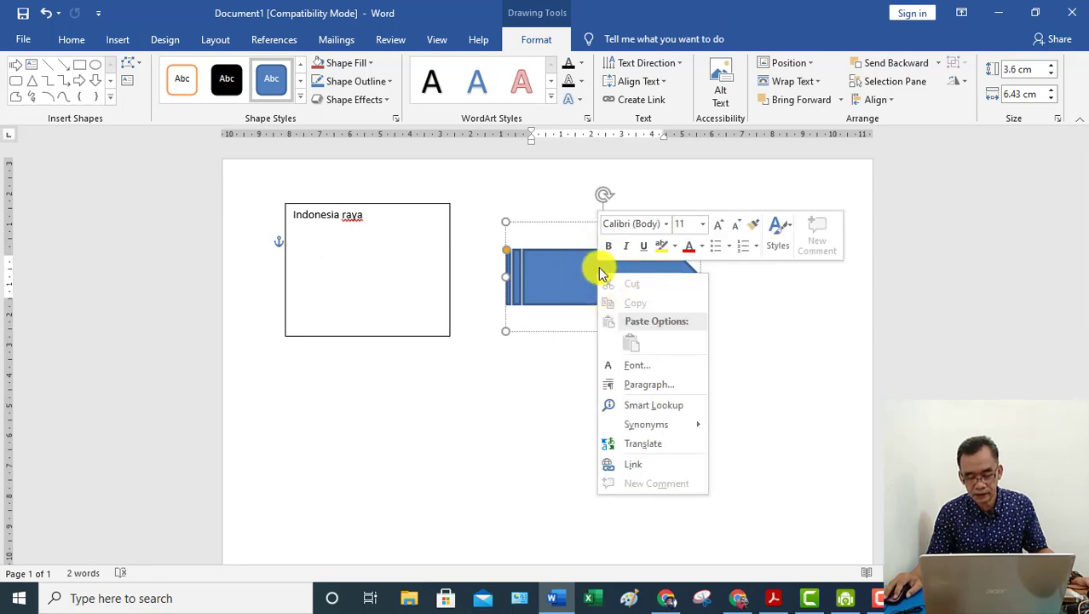
click(602, 265)
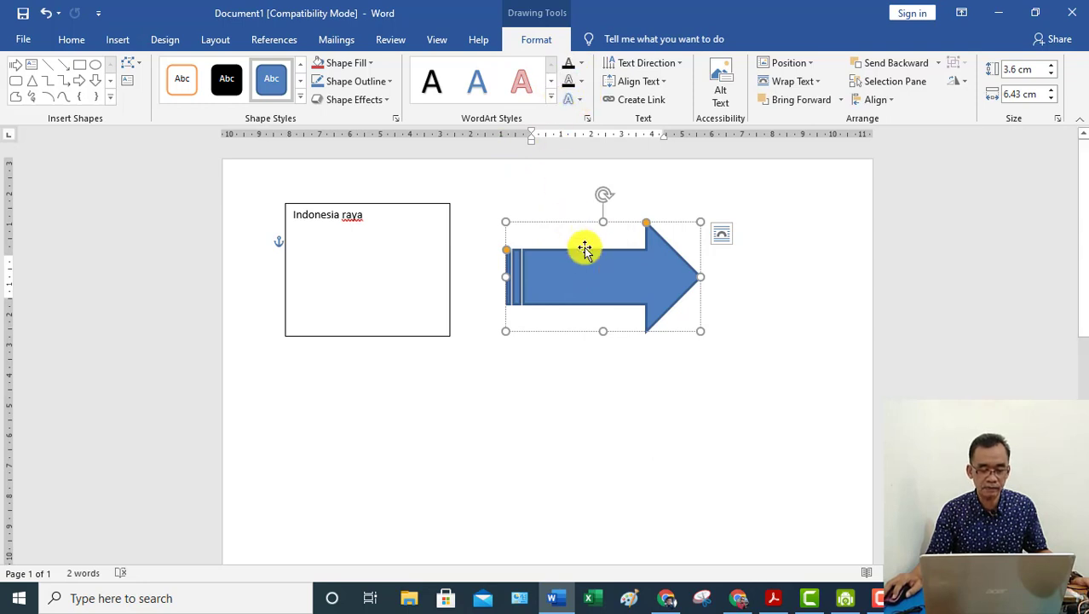
Step: Change the striped arrow's fill colour to white
click(587, 275)
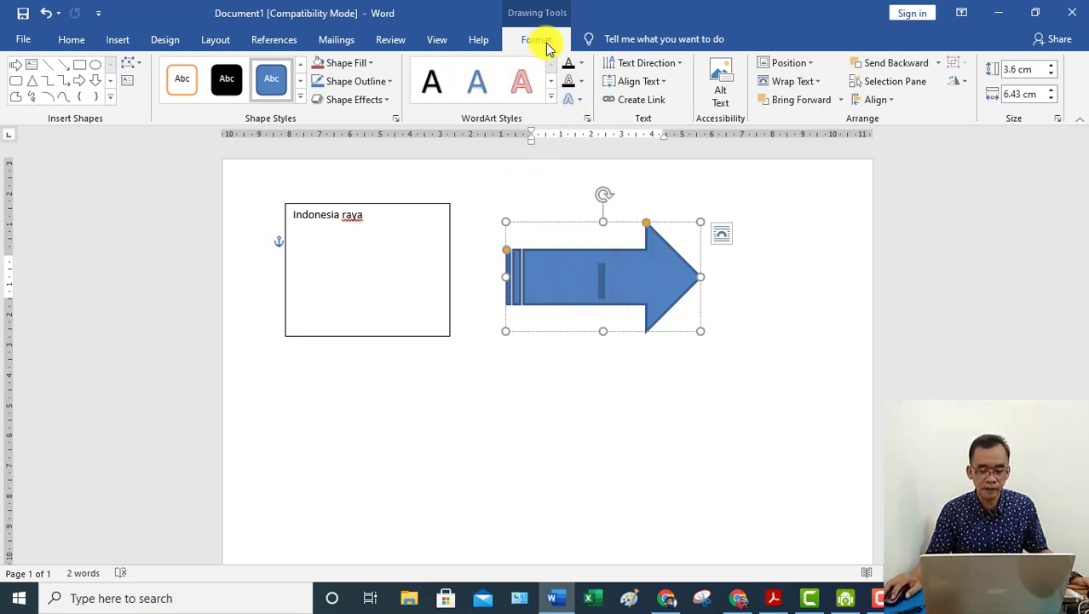
click(372, 66)
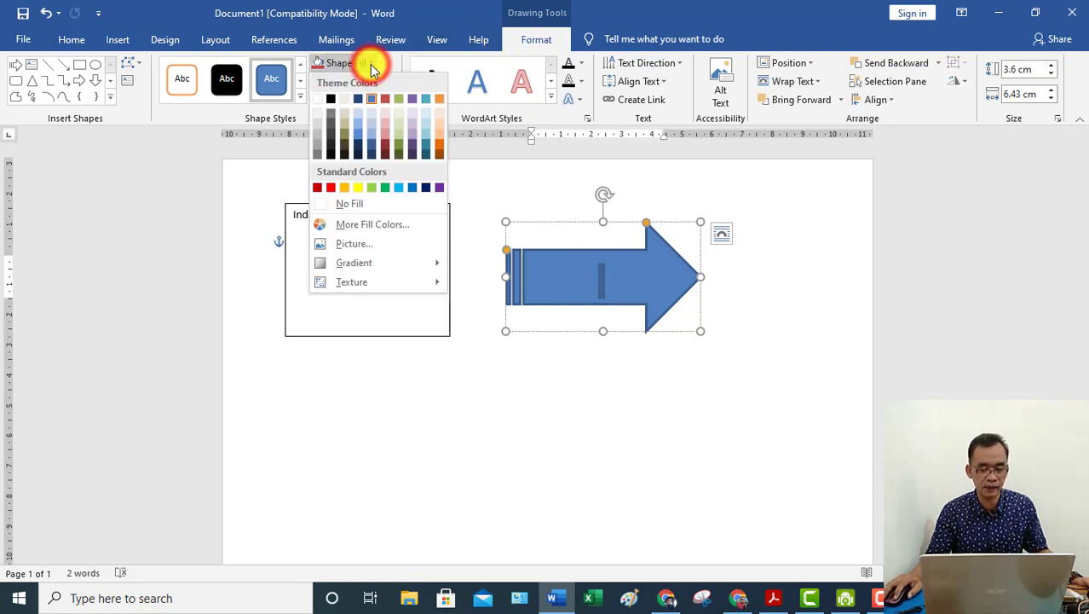
click(318, 99)
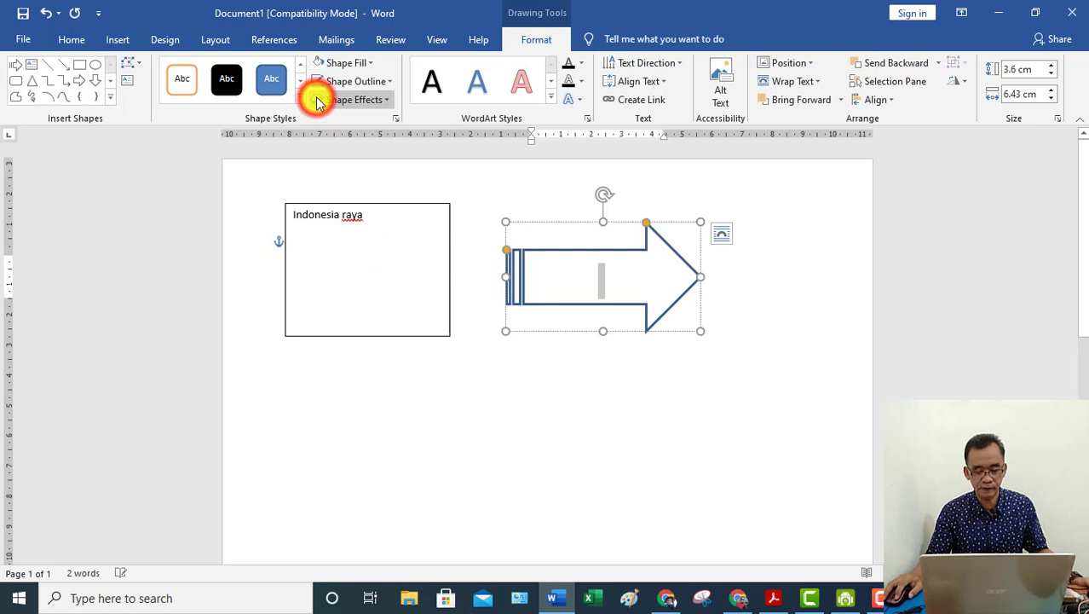
click(591, 265)
click(634, 276)
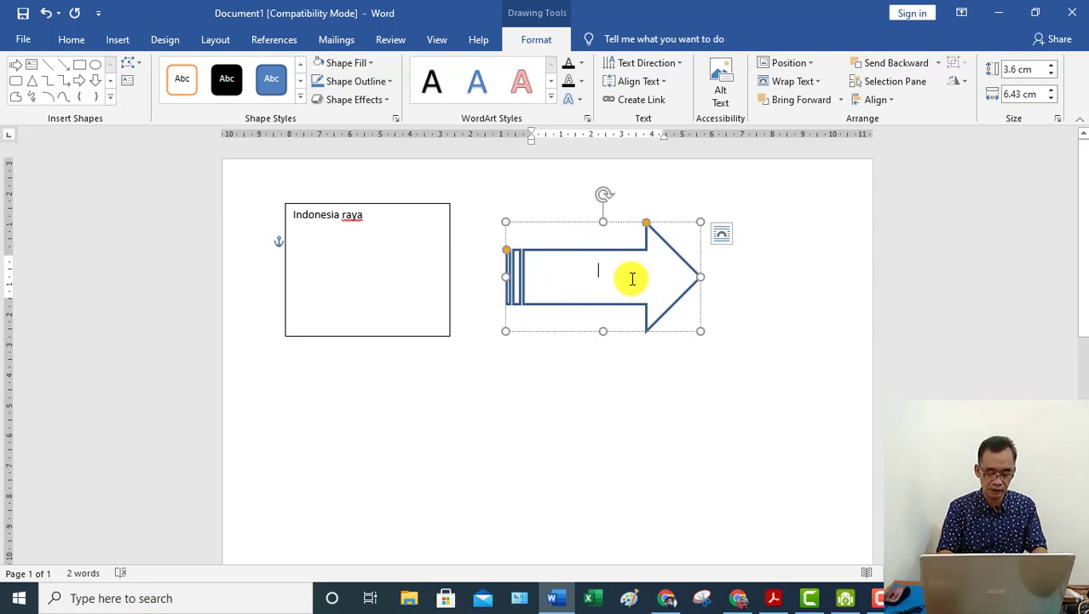
text(Ind)
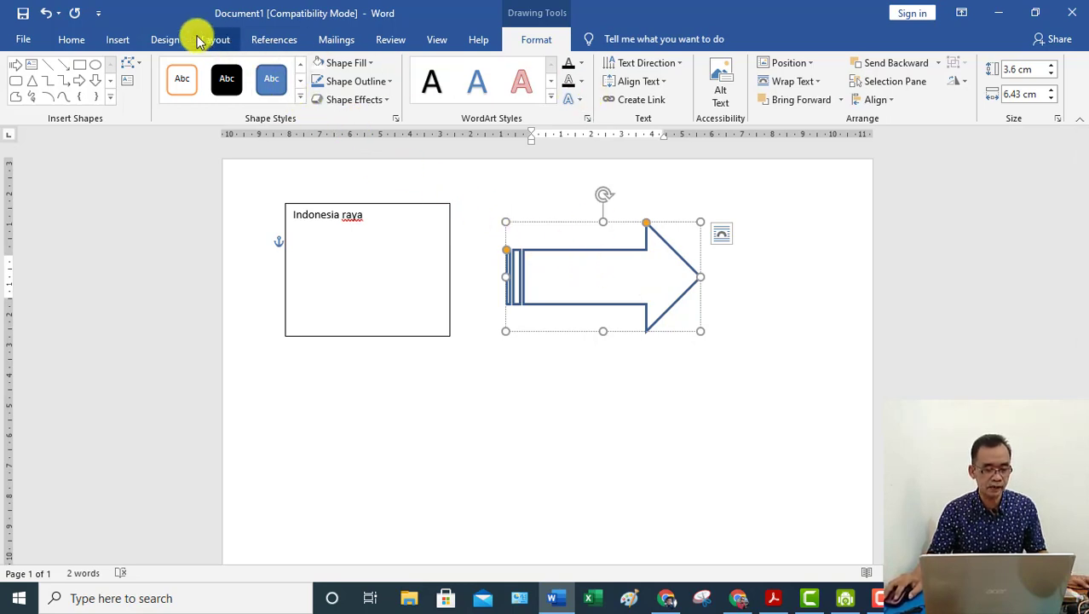
Step: Set the font colour to black and enter "Panah ke kanan" inside the striped arrow
click(71, 39)
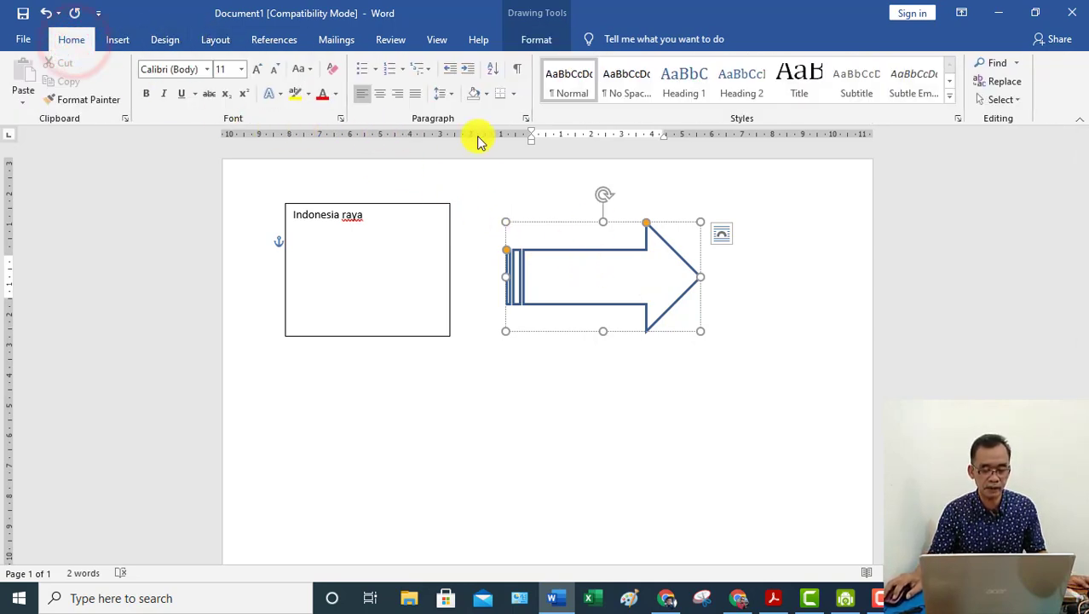
click(334, 96)
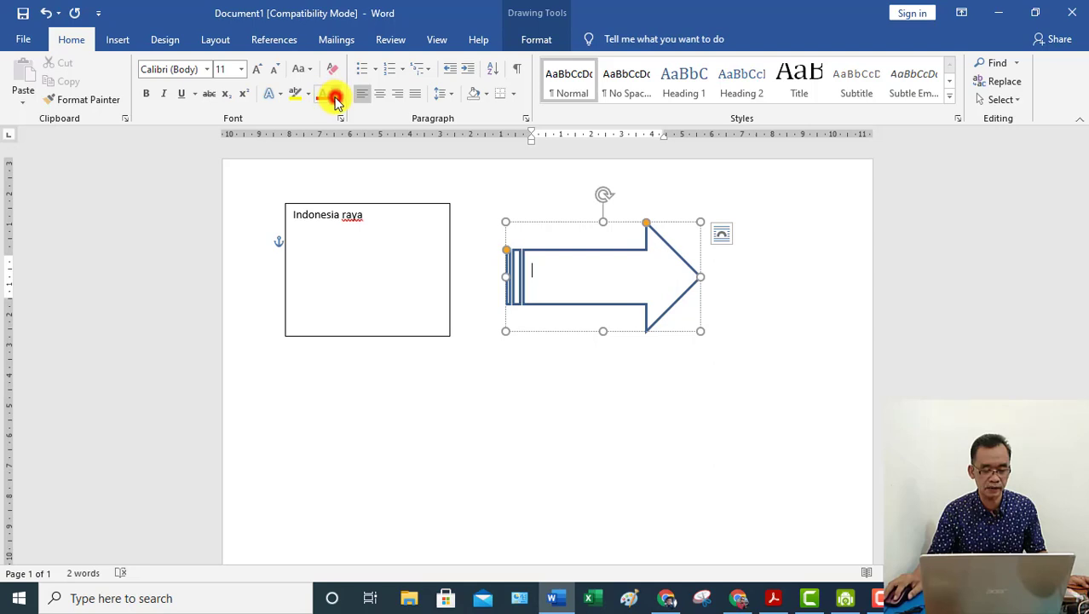
click(335, 152)
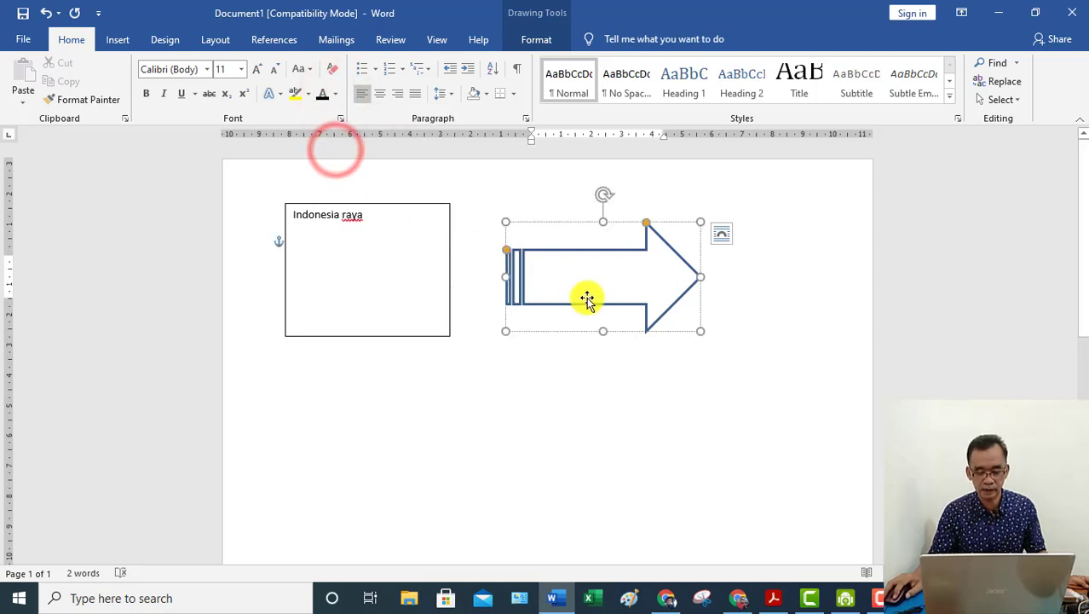
click(576, 275)
text(pa)
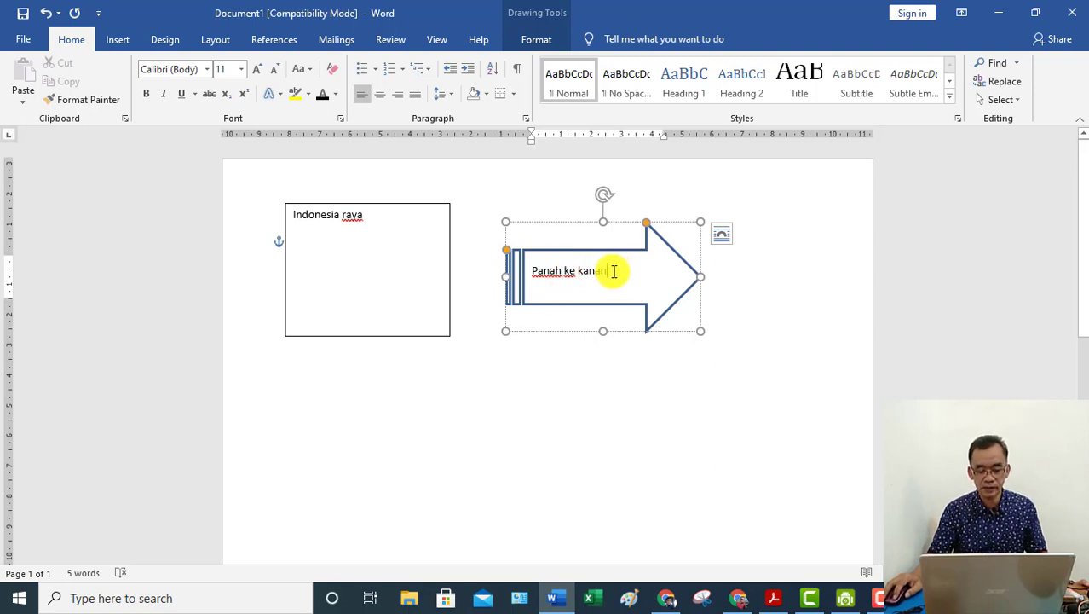
Step: Set the font size of the arrow's whole text to 24
drag(614, 271, 530, 273)
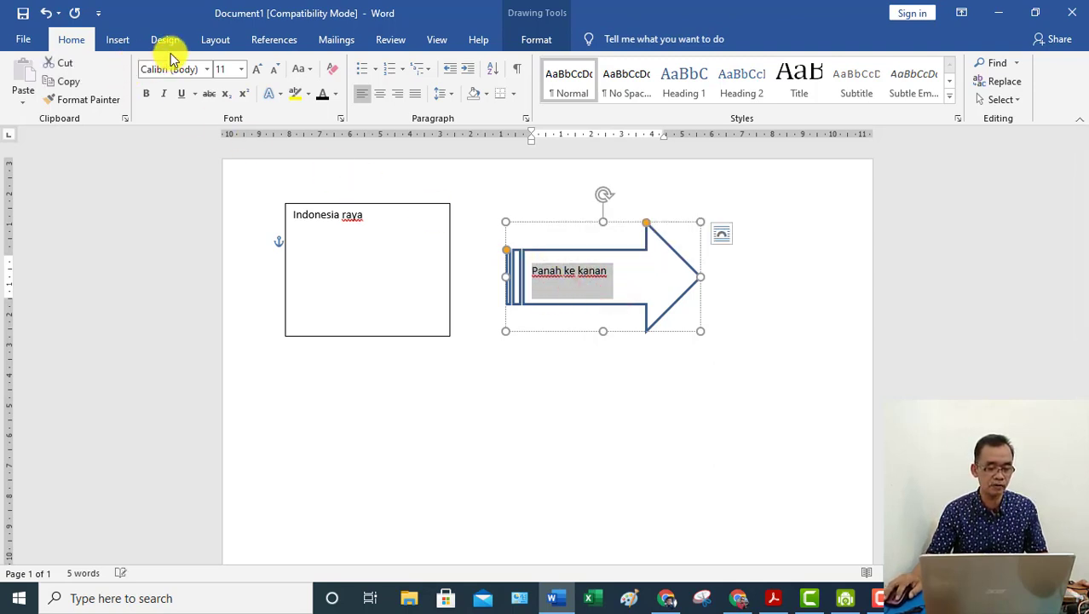
click(75, 40)
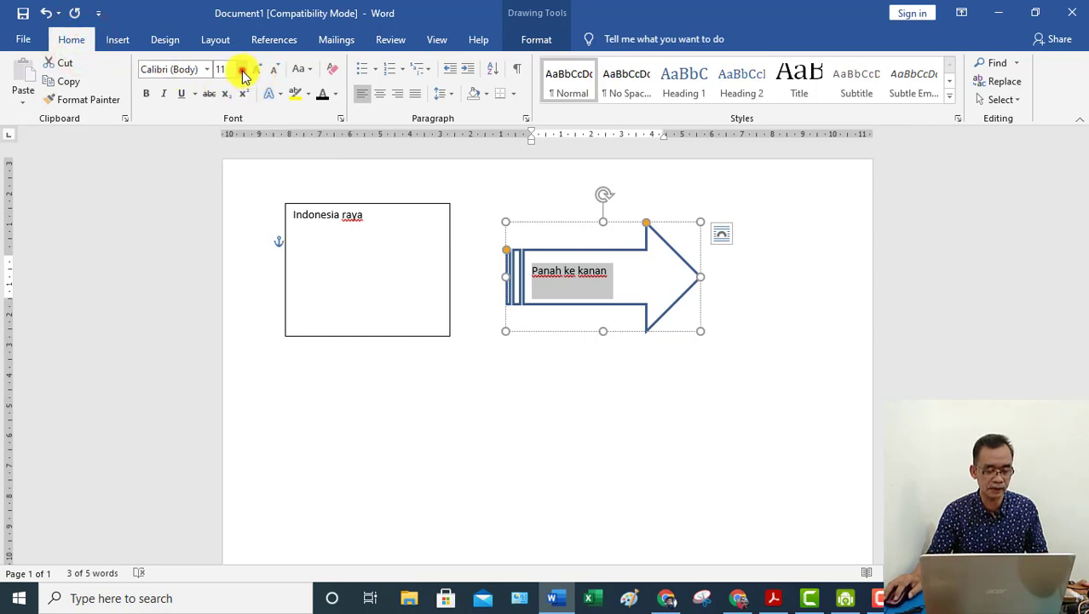
click(241, 70)
click(221, 239)
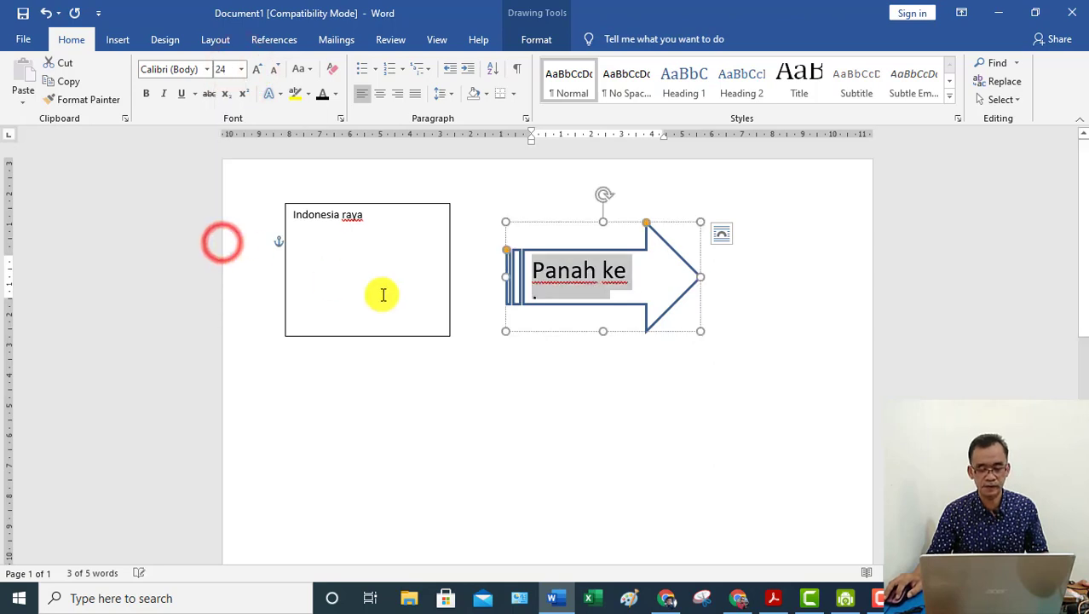
click(559, 340)
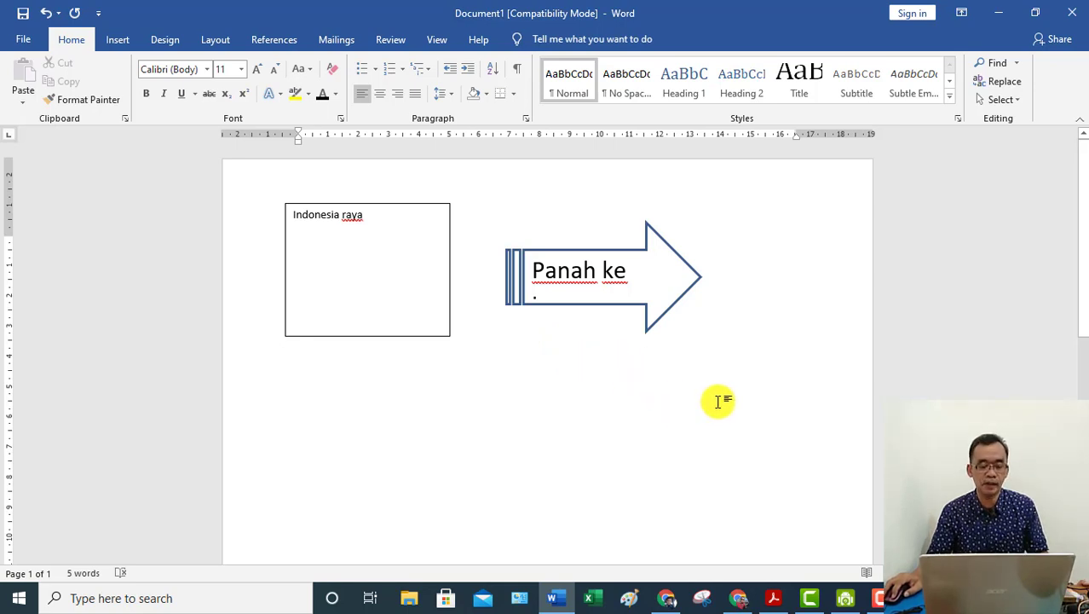
Step: Insert a Double Wave banner shape about 4.05 cm high and 8.71 cm wide below the rectangle and the striped arrow
click(128, 42)
click(214, 66)
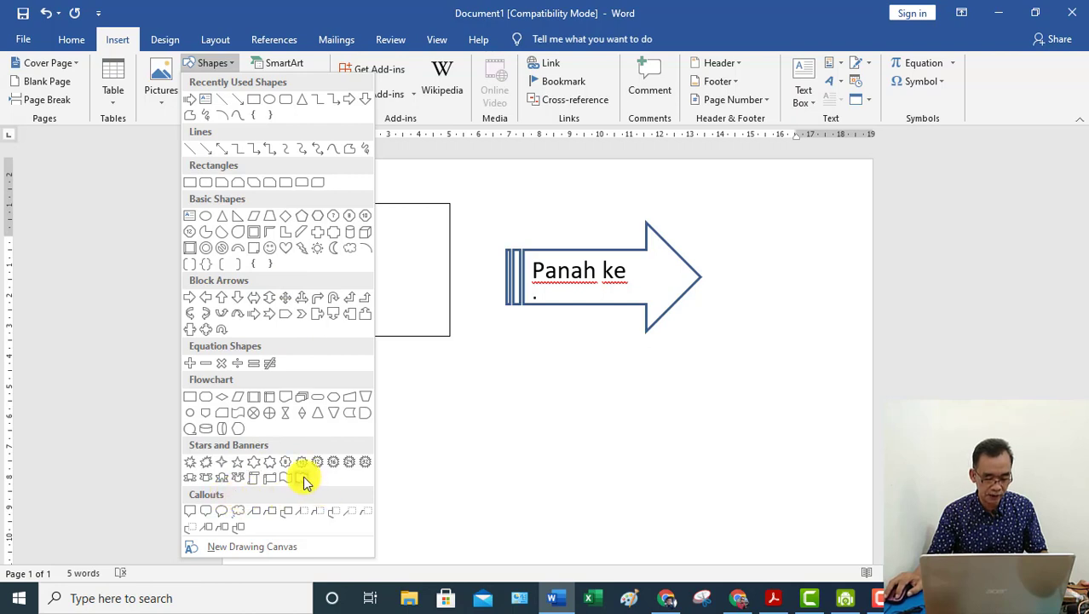
click(304, 480)
drag(379, 396, 644, 517)
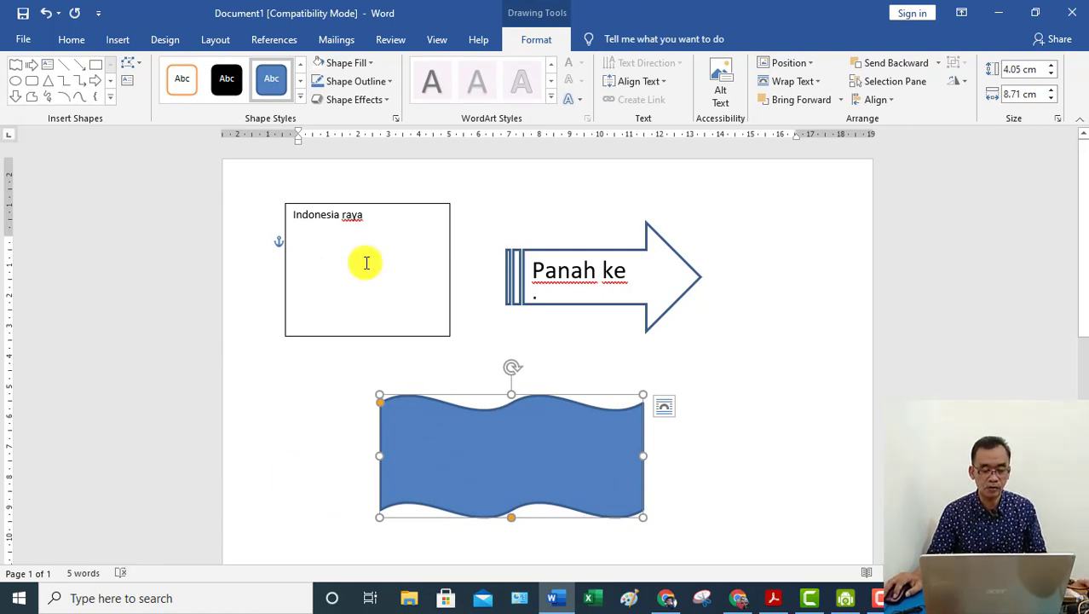
Step: Change the double wave shape's fill colour to white
click(369, 63)
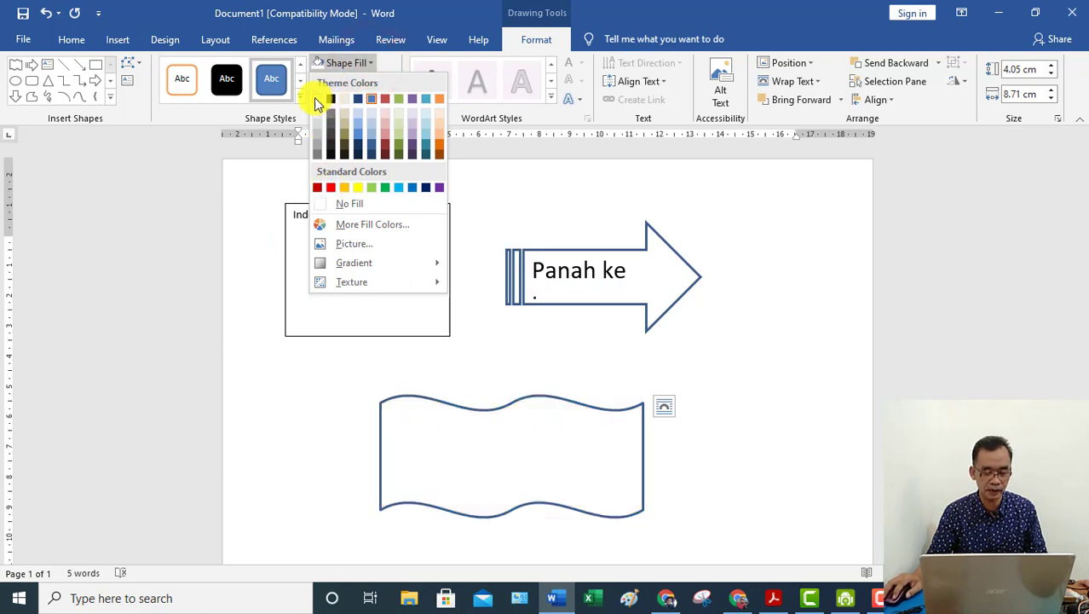
click(316, 99)
click(654, 446)
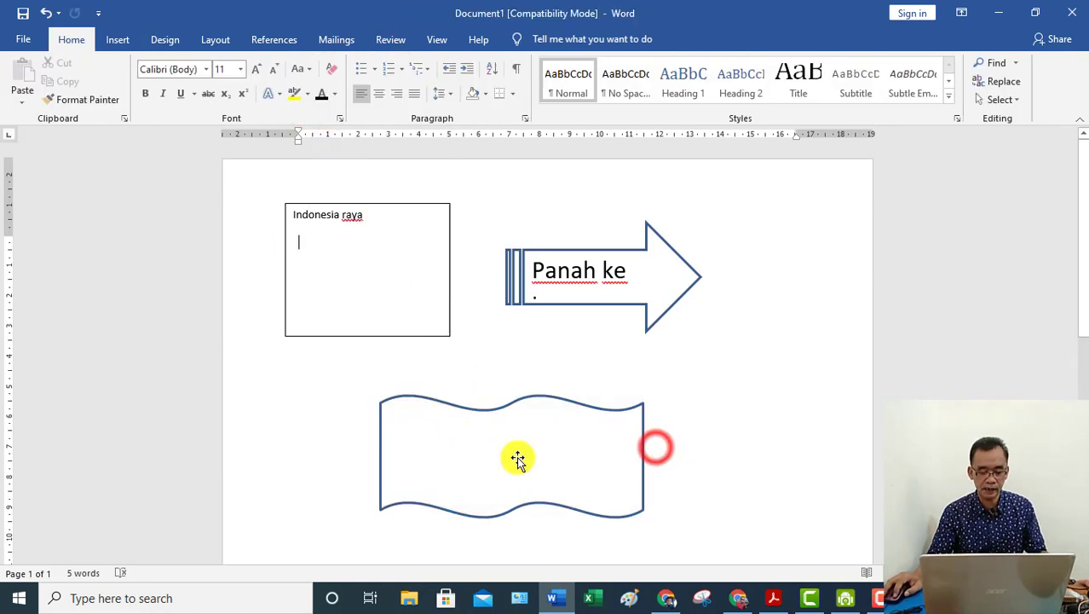
Step: Enable text entry inside the double wave shape with Add Text
click(483, 452)
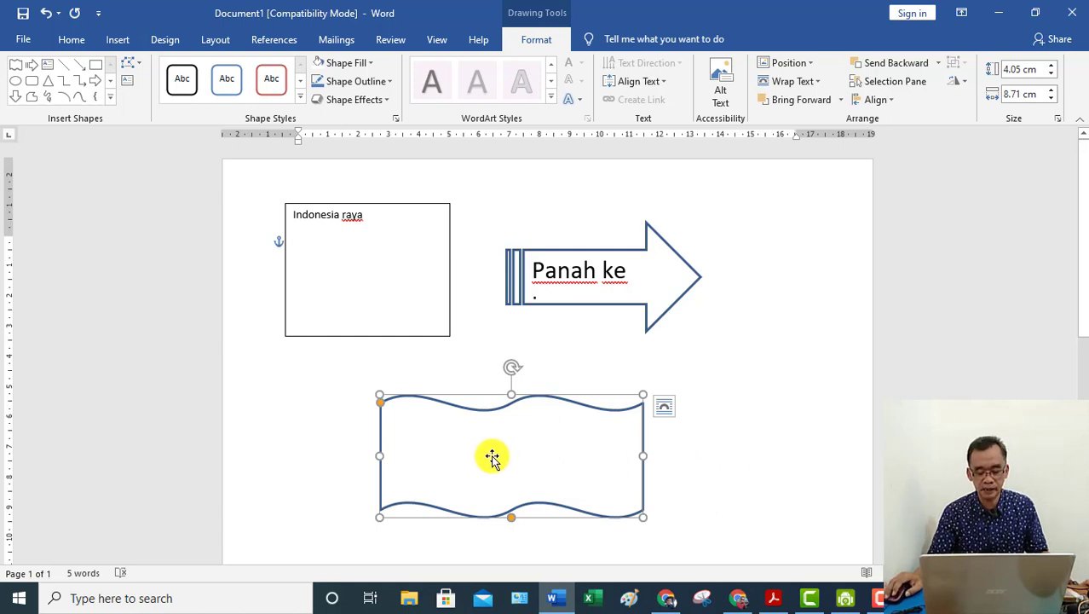
right_click(492, 458)
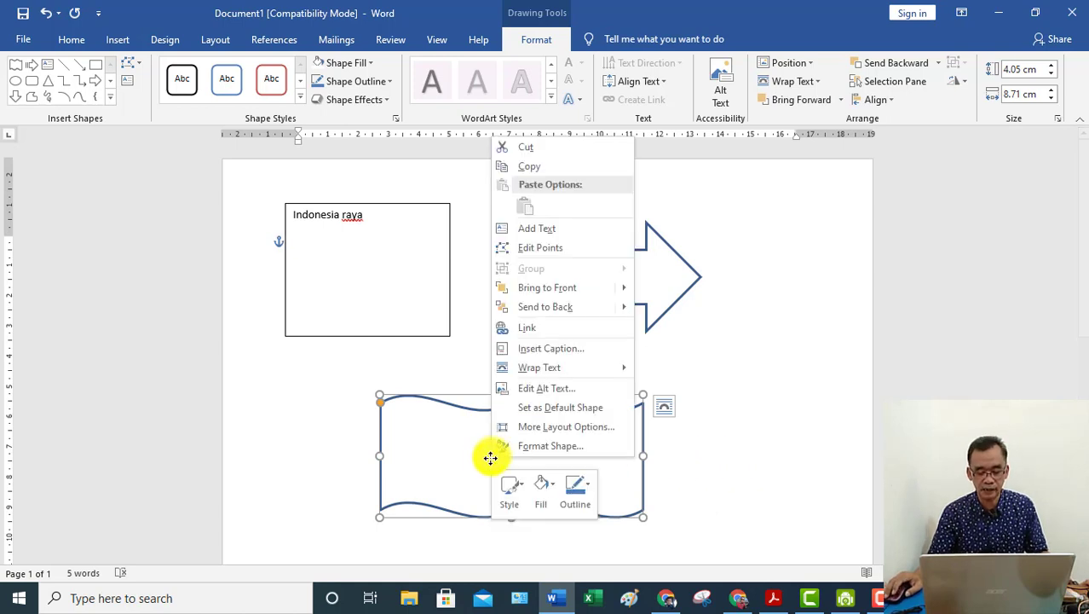
click(531, 226)
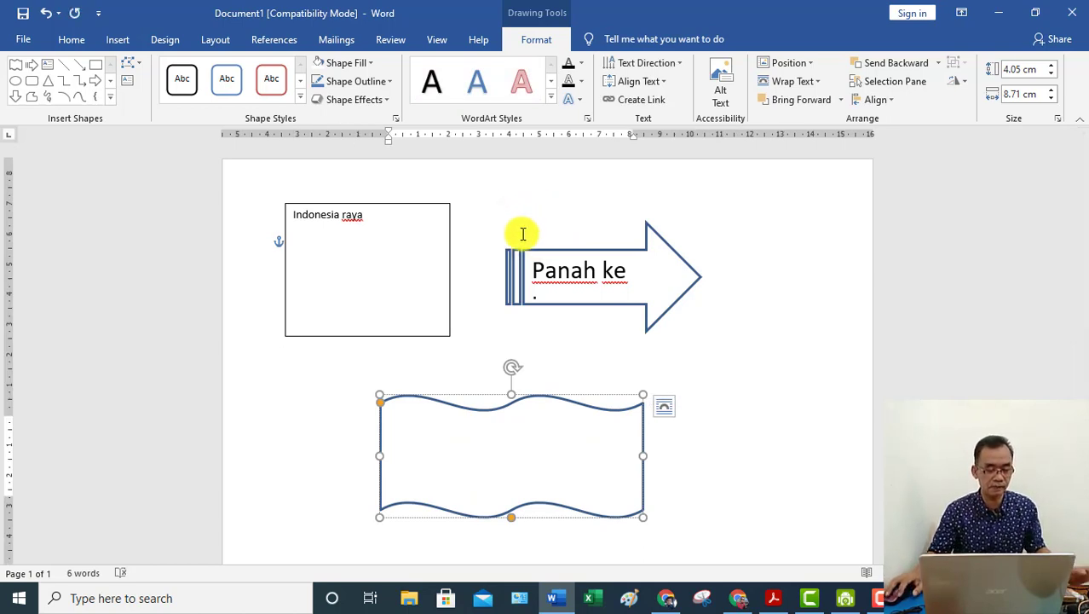
Step: Set the font colour to black and enter "indonesia raya" inside the double wave shape
click(73, 41)
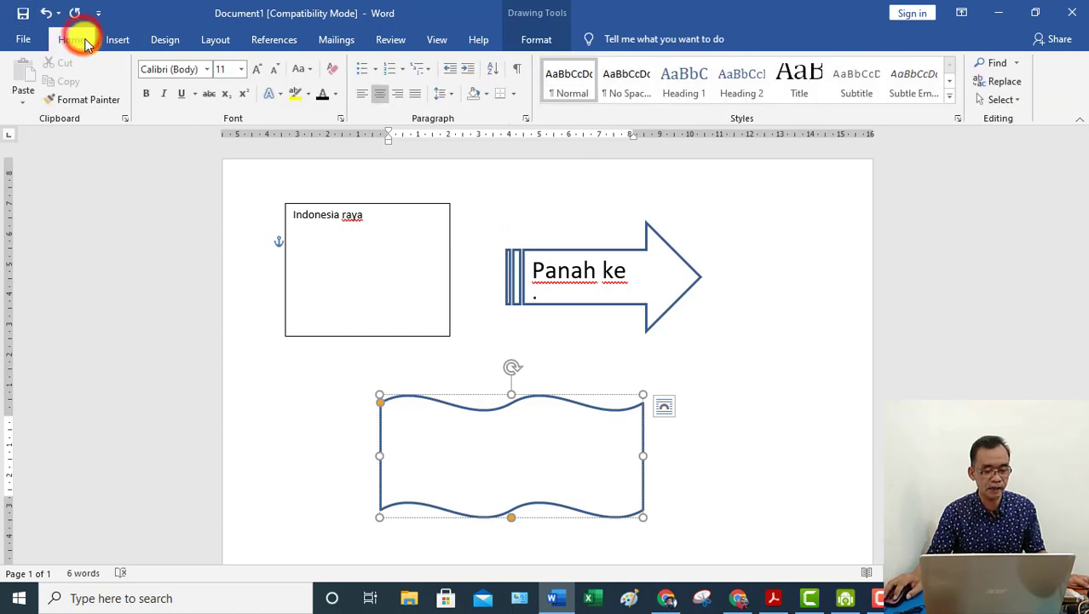
click(336, 96)
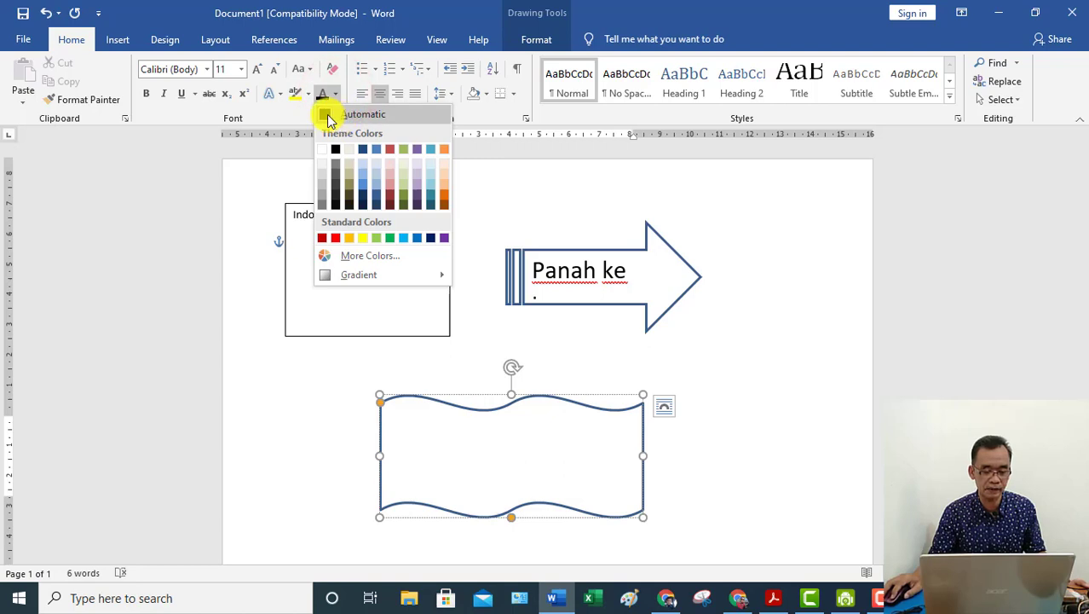
click(328, 116)
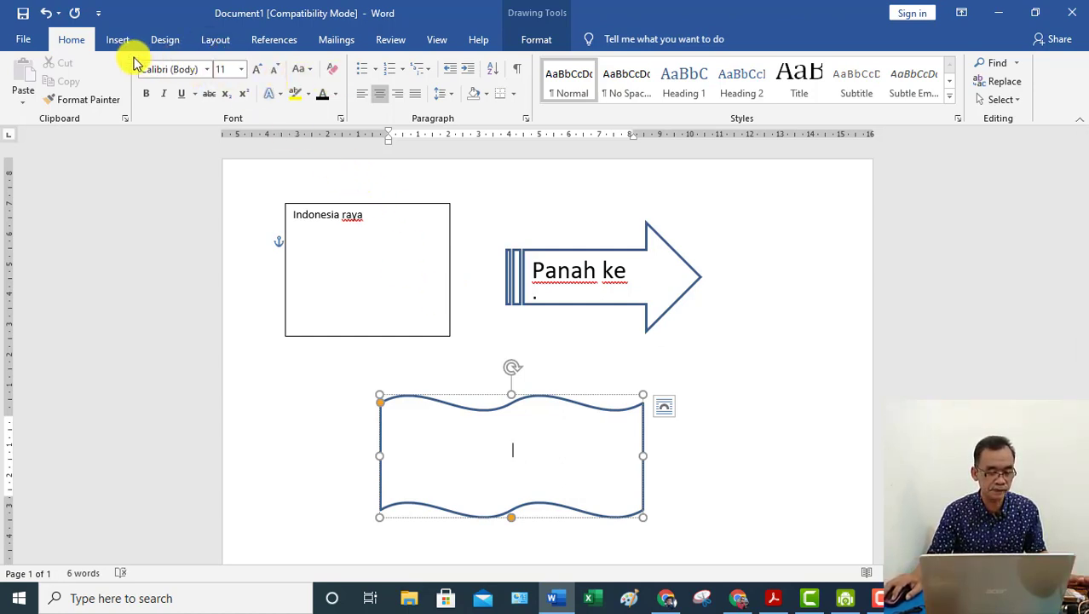
click(333, 95)
click(338, 146)
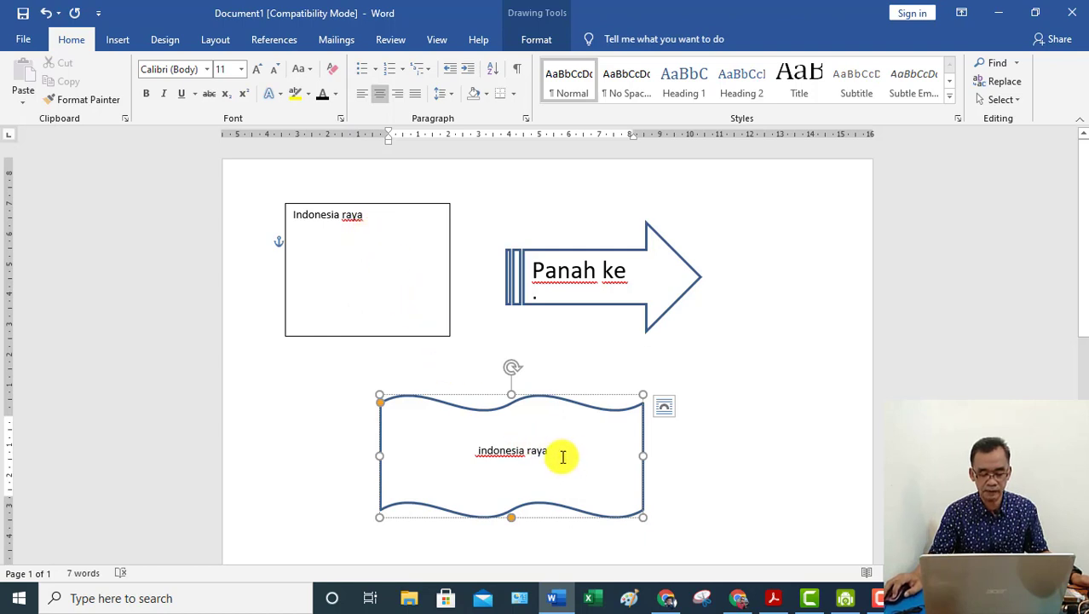
Step: Set the font size of the double wave shape's whole text to 36
drag(559, 456, 474, 450)
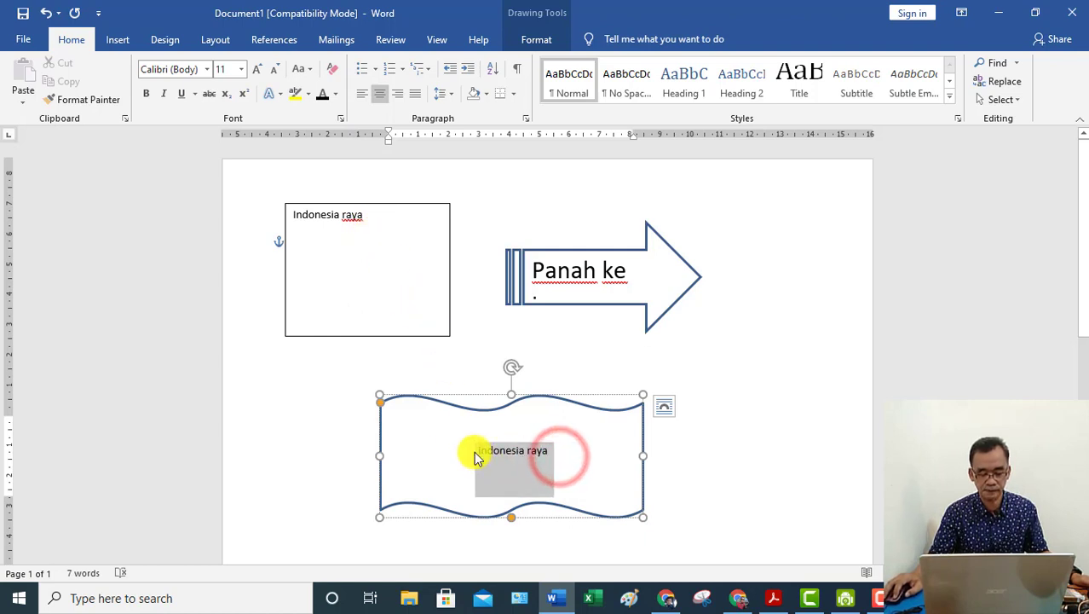
click(241, 70)
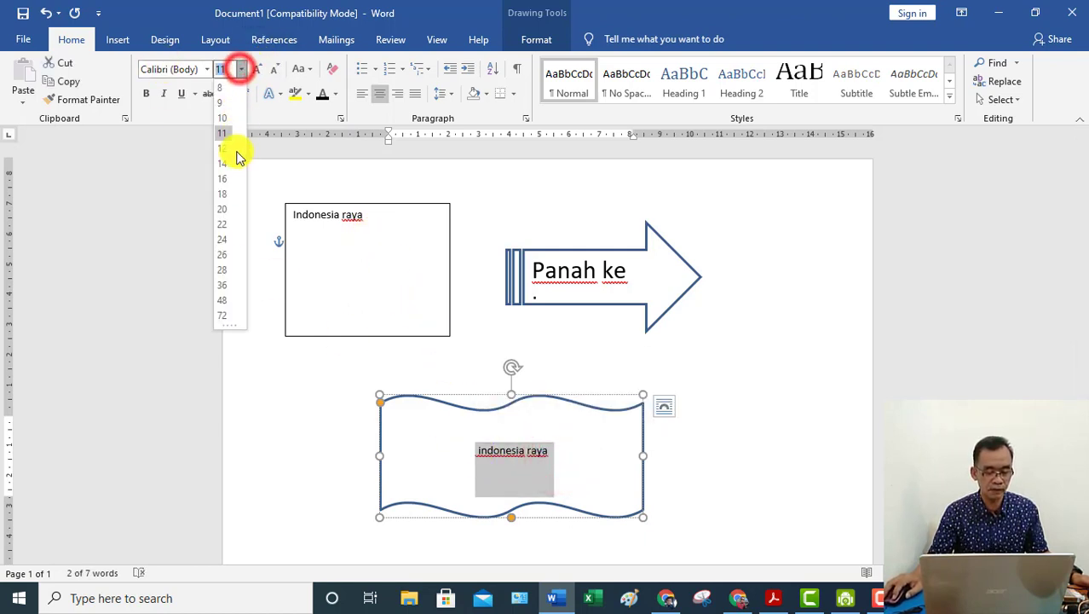
click(220, 287)
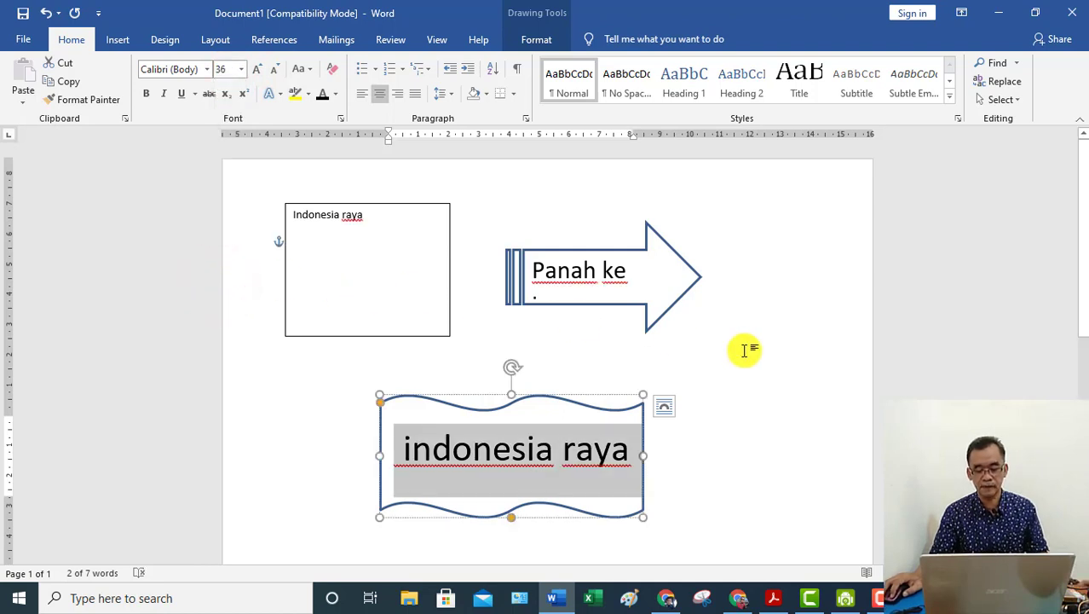